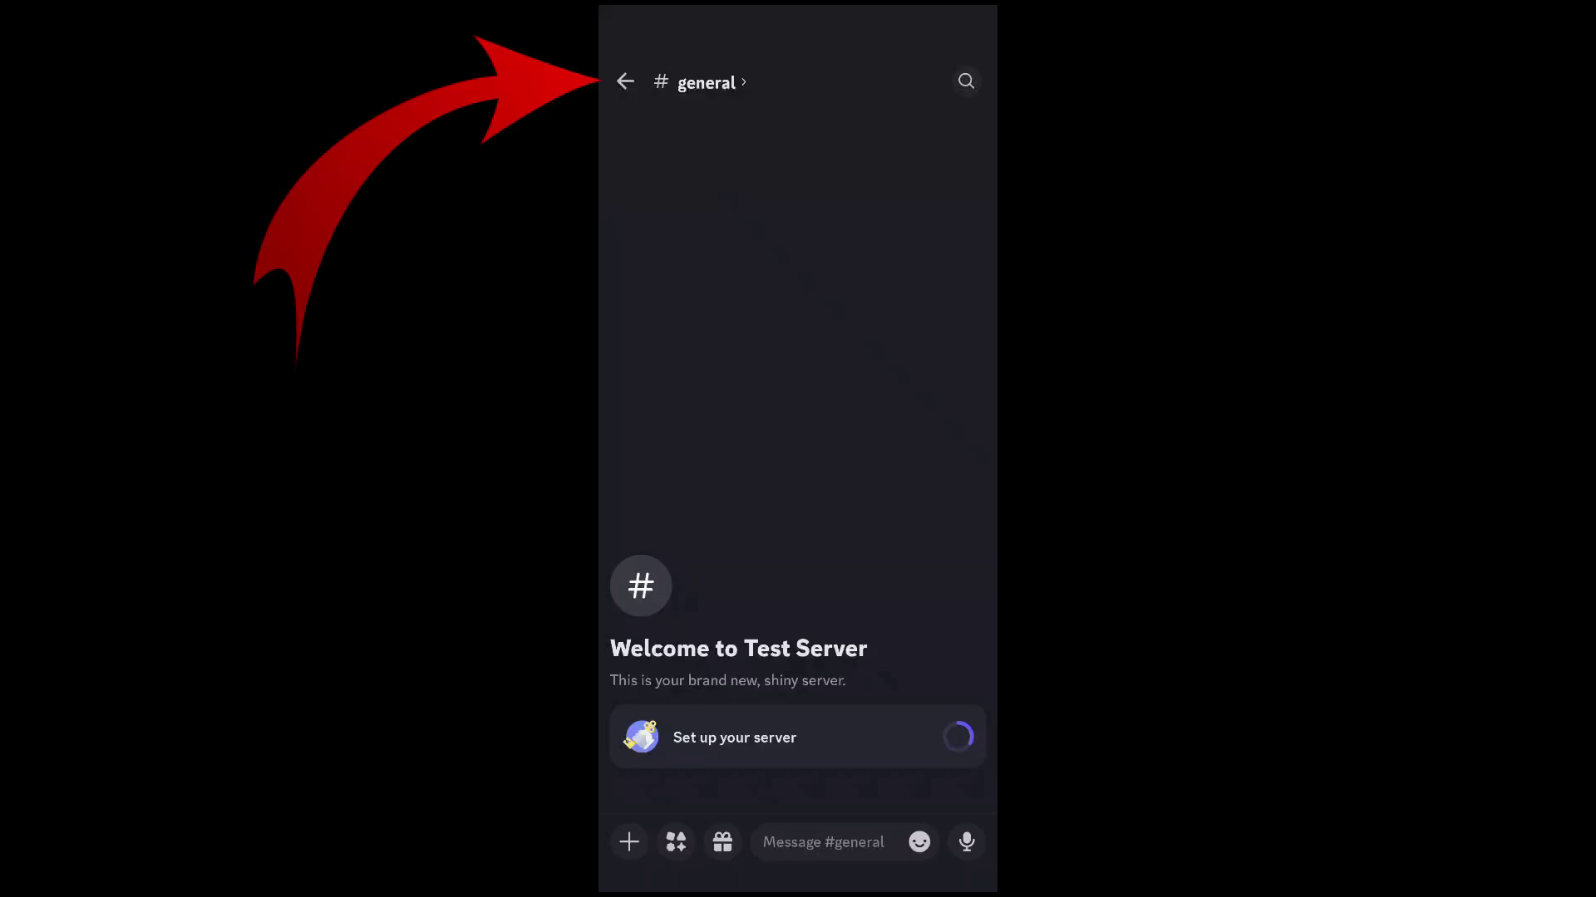
Leave the general chat and open the Test Server options sheet
click(625, 82)
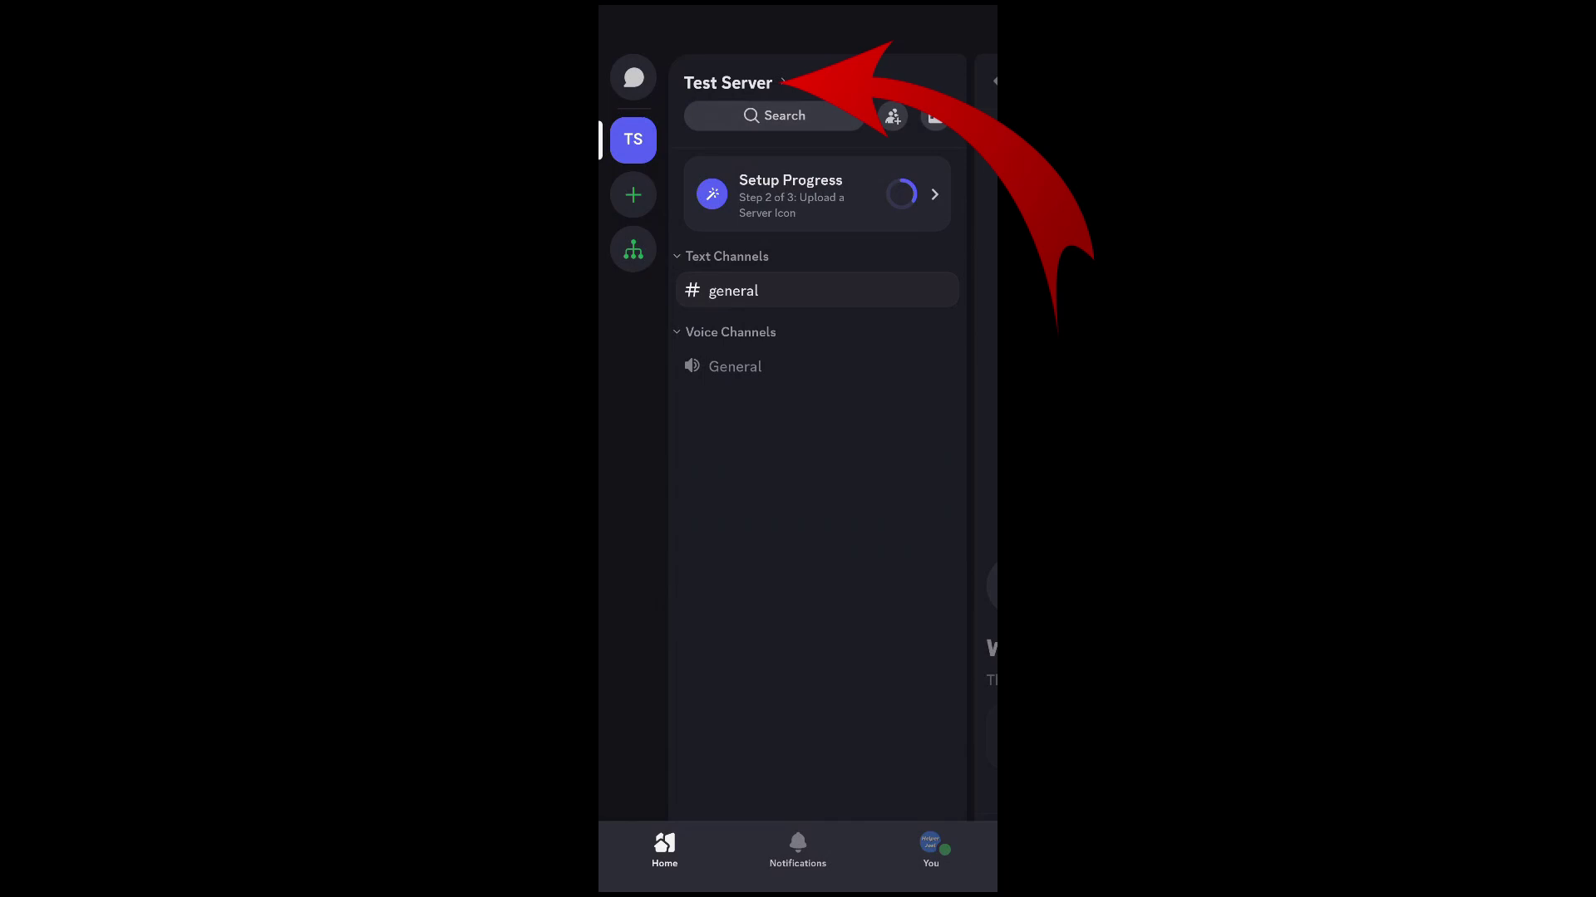
click(728, 84)
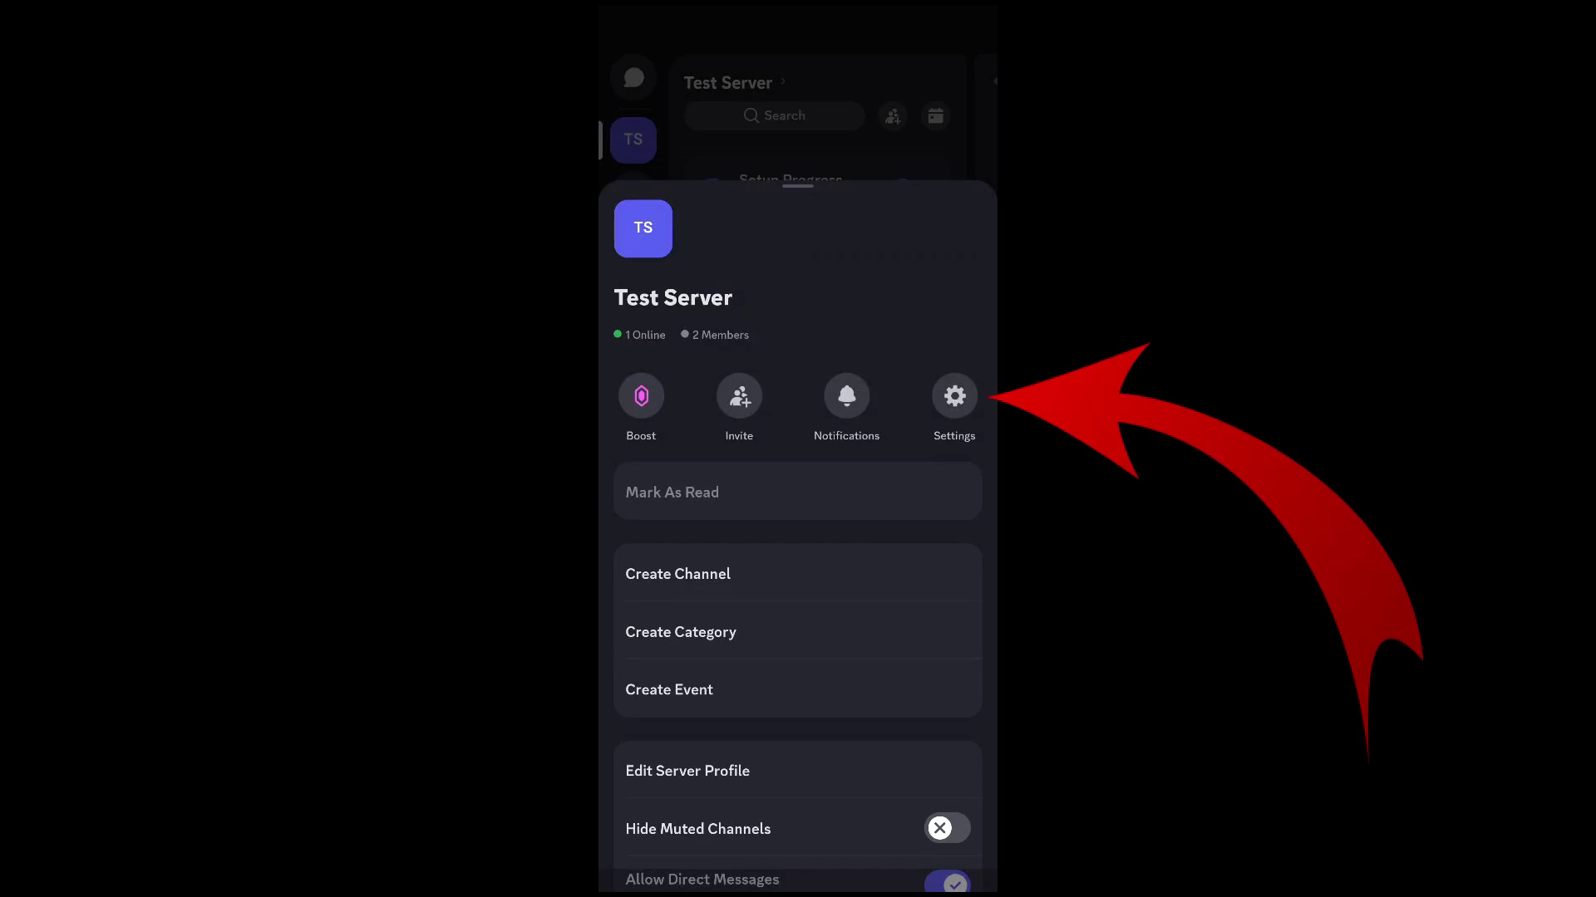
Open Test Server's Server Settings from the options sheet
click(954, 396)
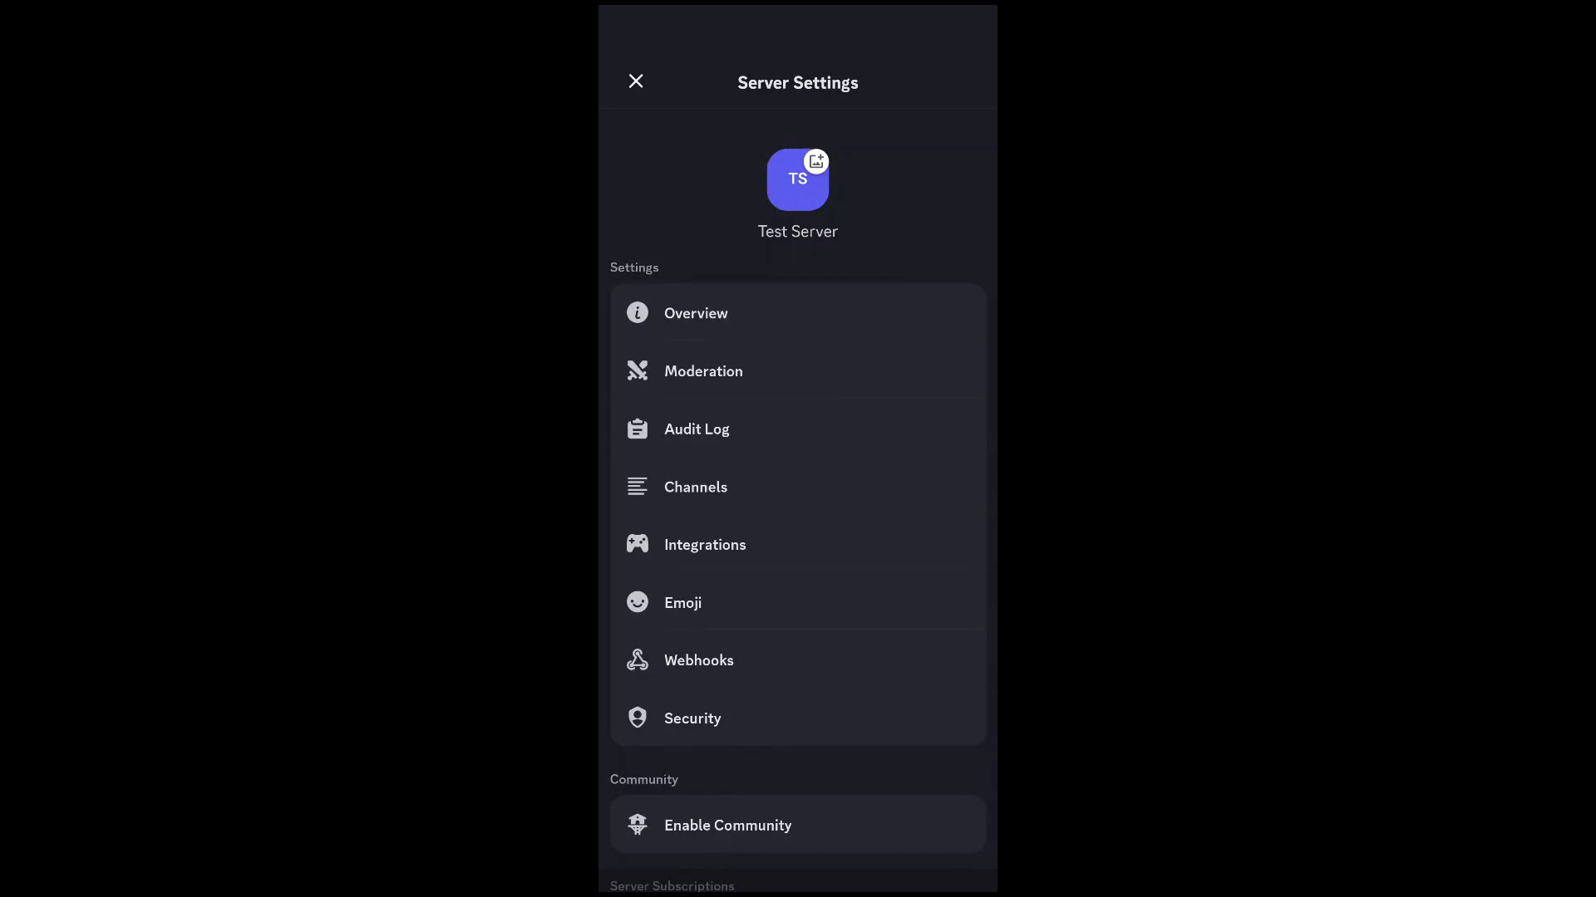
scroll(798, 498, down, 2)
scroll(799, 499, down, 3)
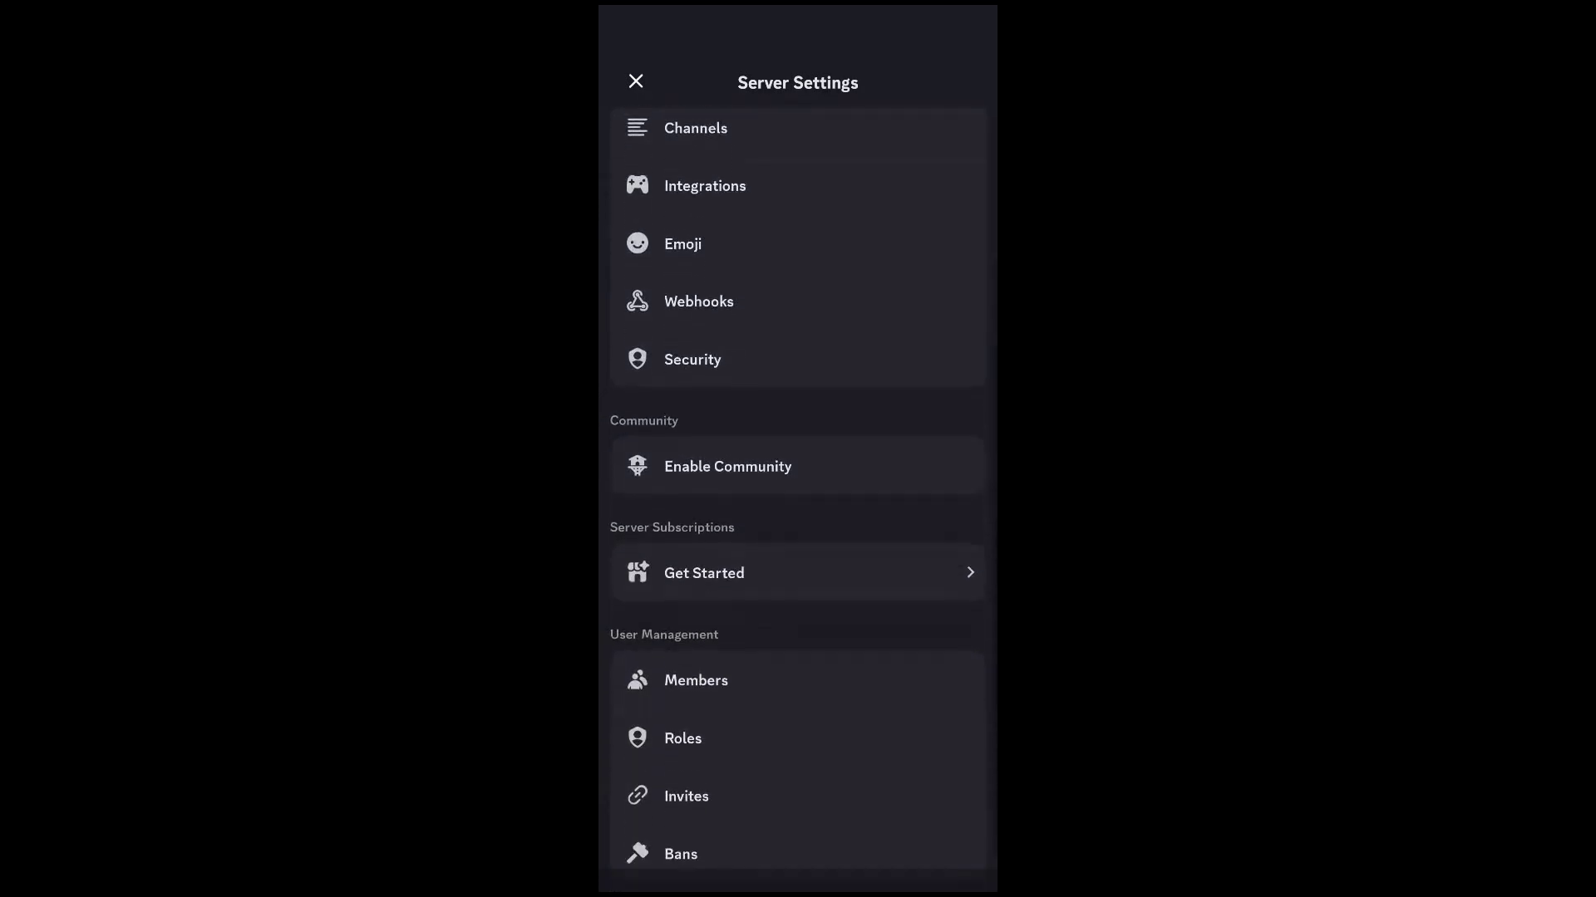
scroll(798, 499, down, 1)
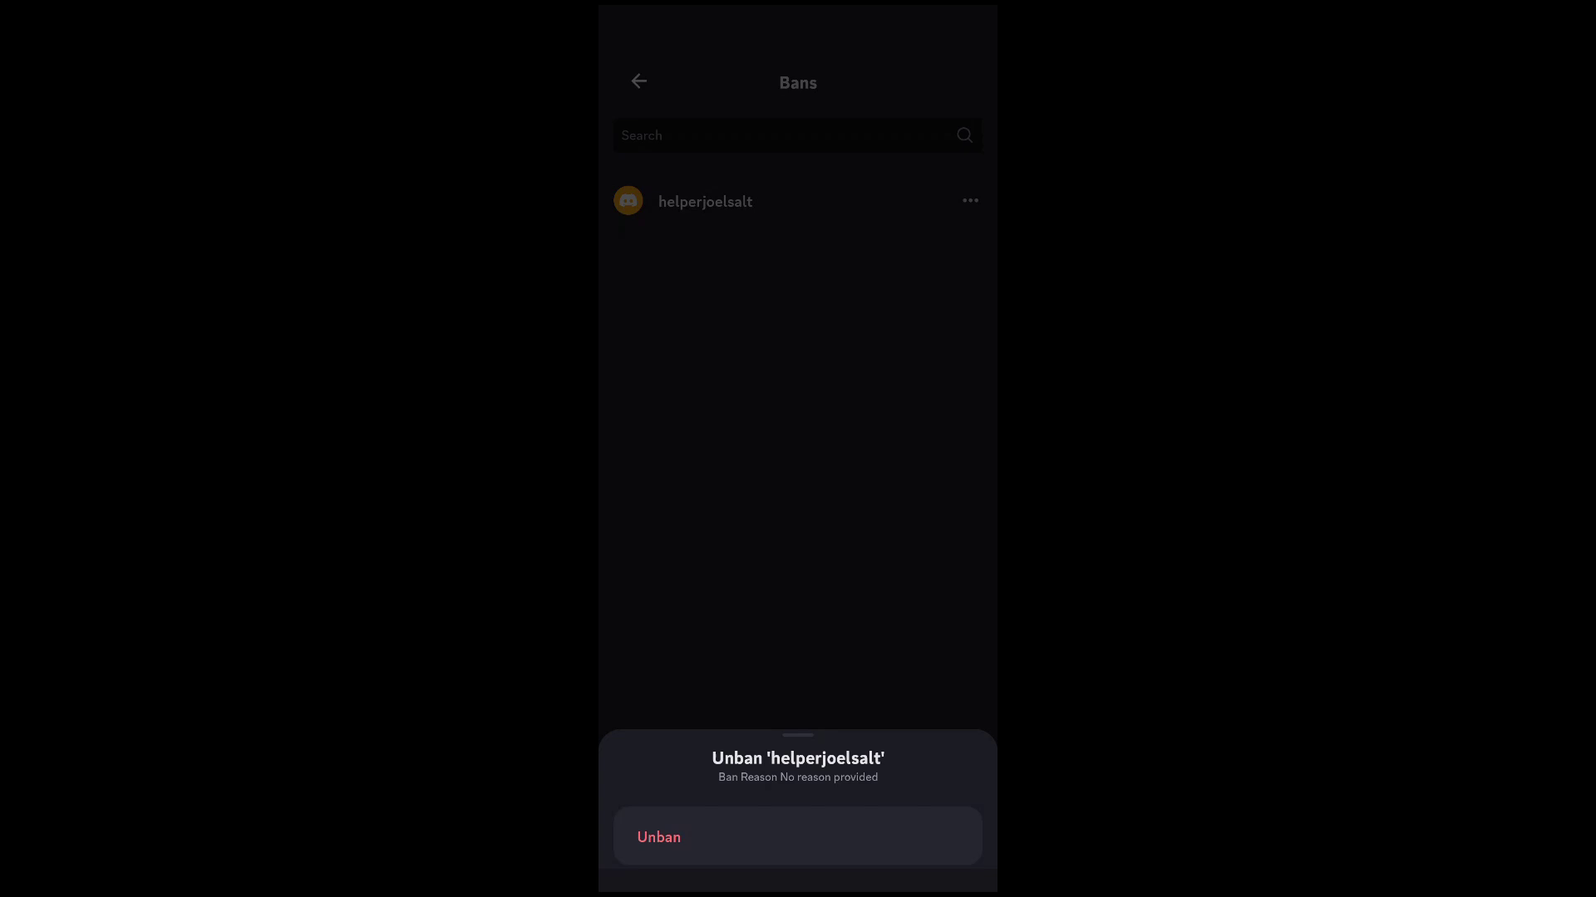
Dismiss the unban sheet to return to the Bans list
key(Escape)
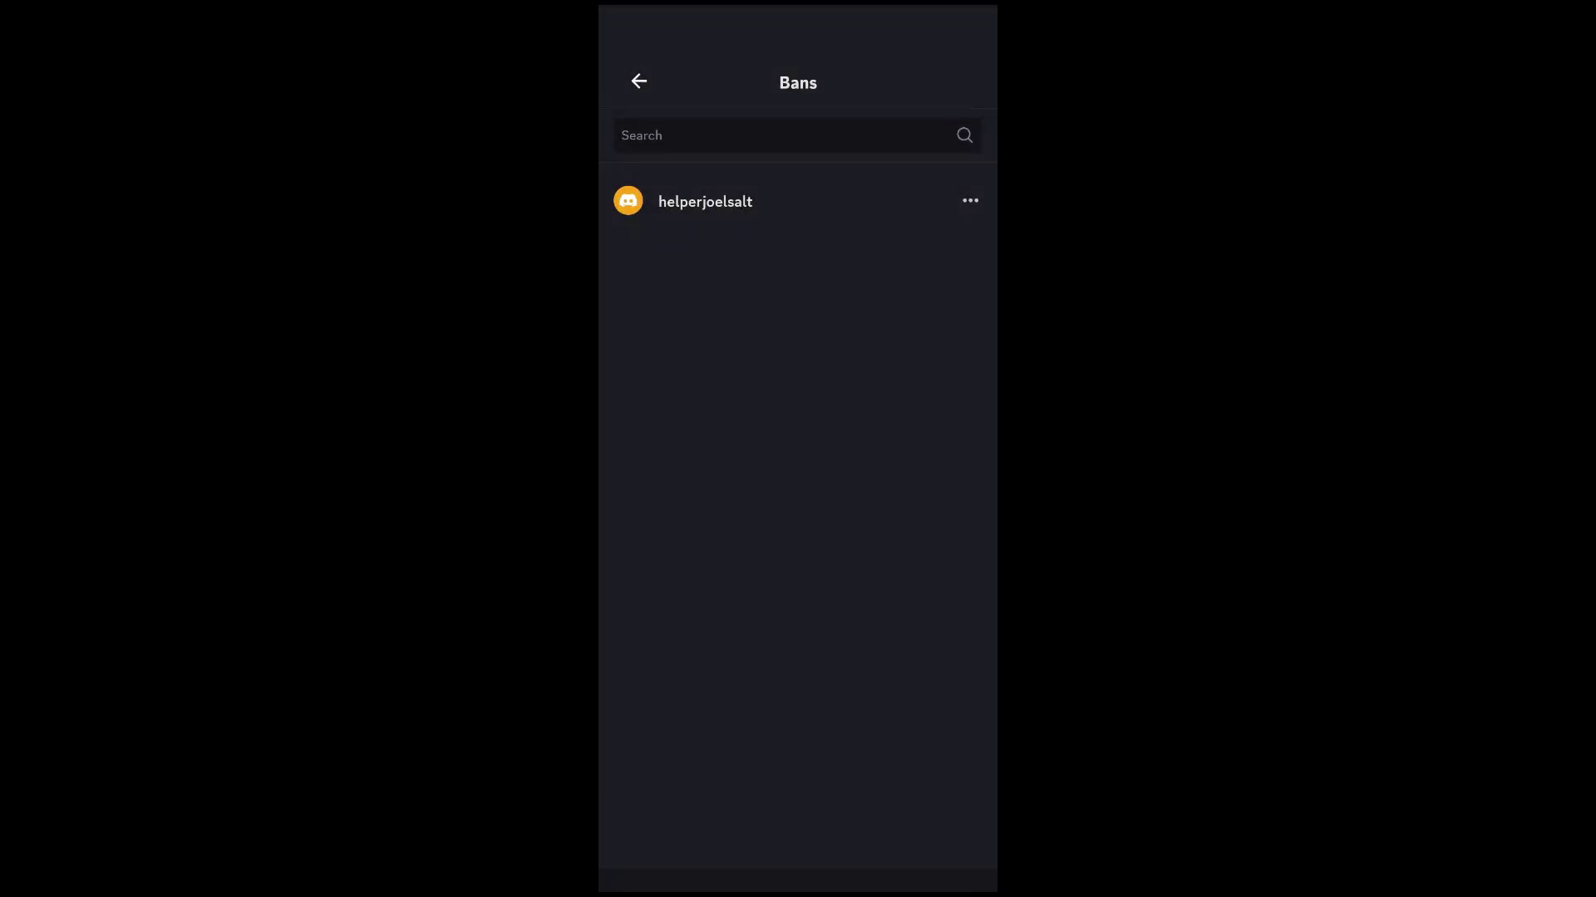
Reopen Bans to confirm NO BANS, then close settings to the channel list
click(638, 81)
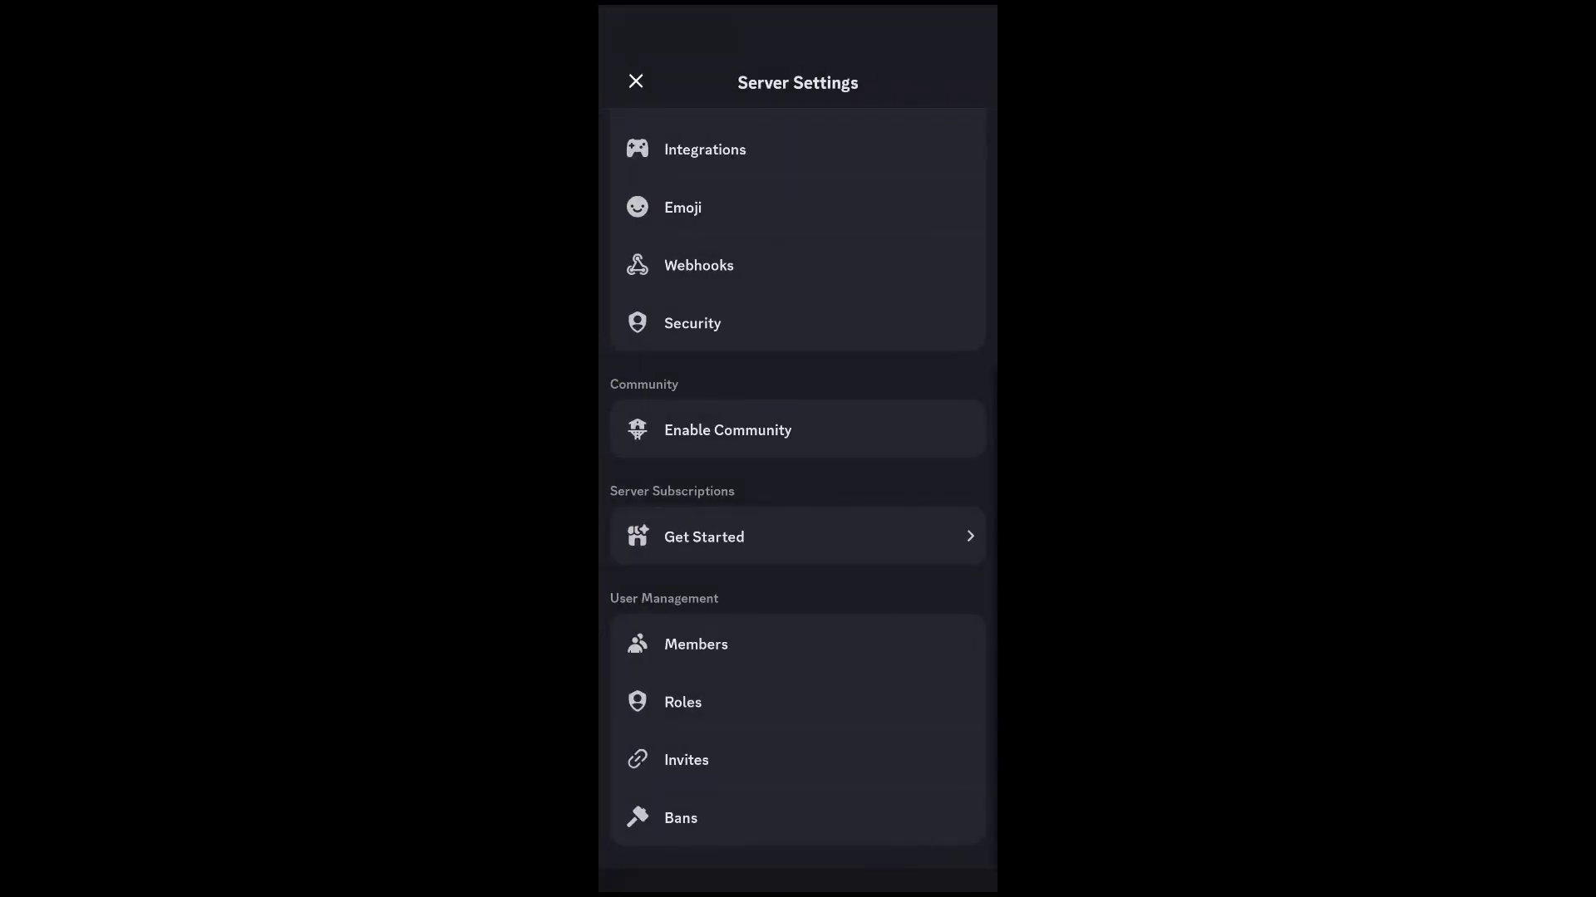
click(673, 816)
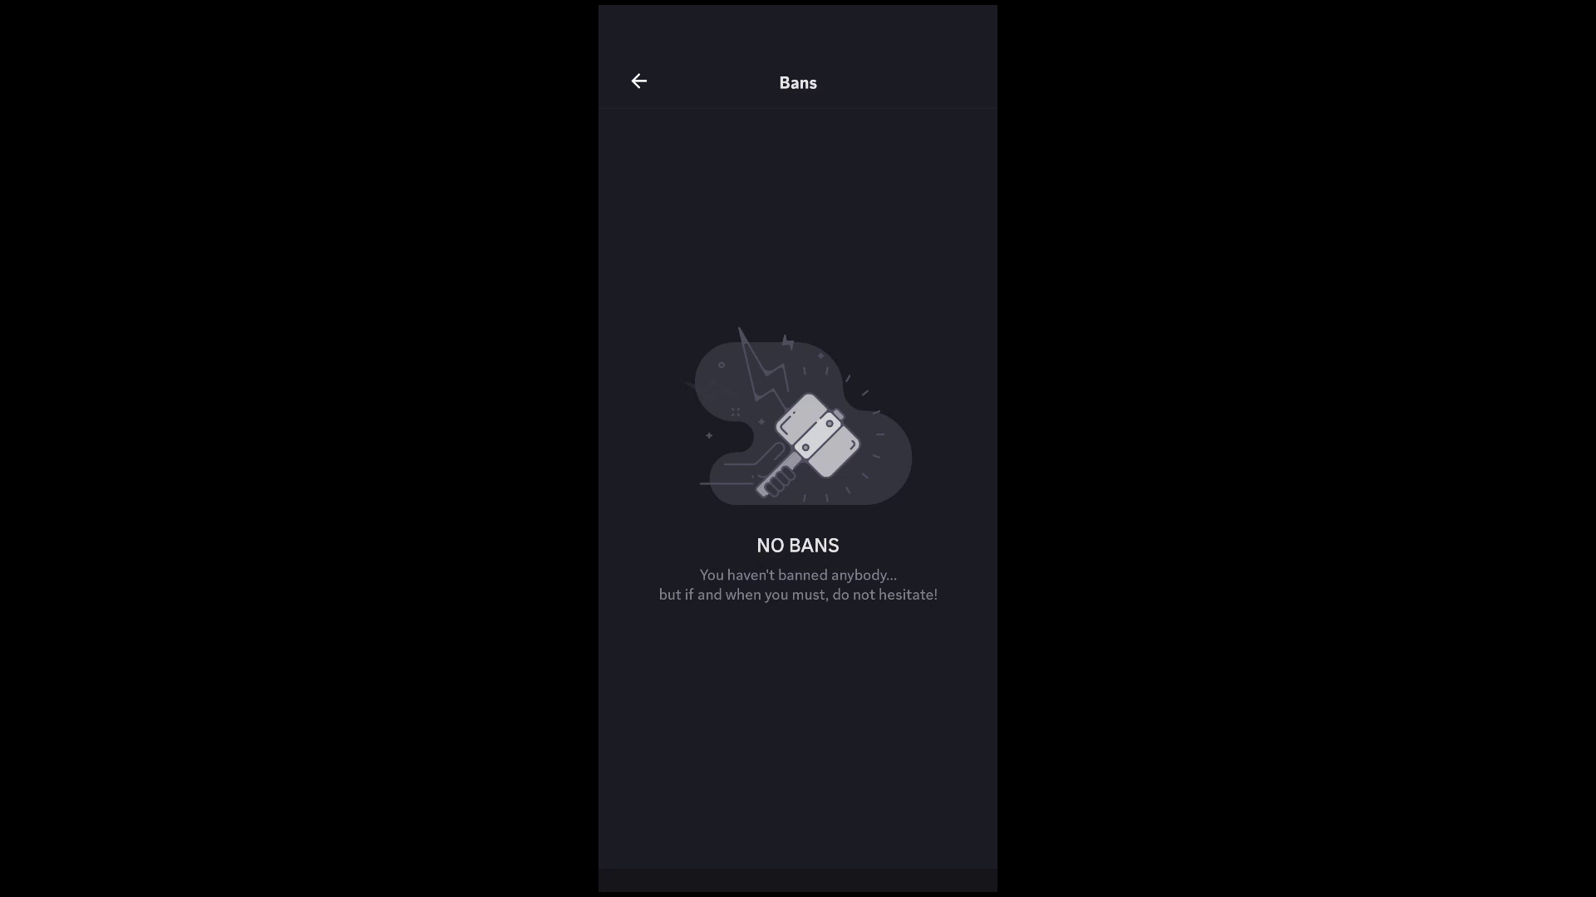
click(639, 82)
click(627, 79)
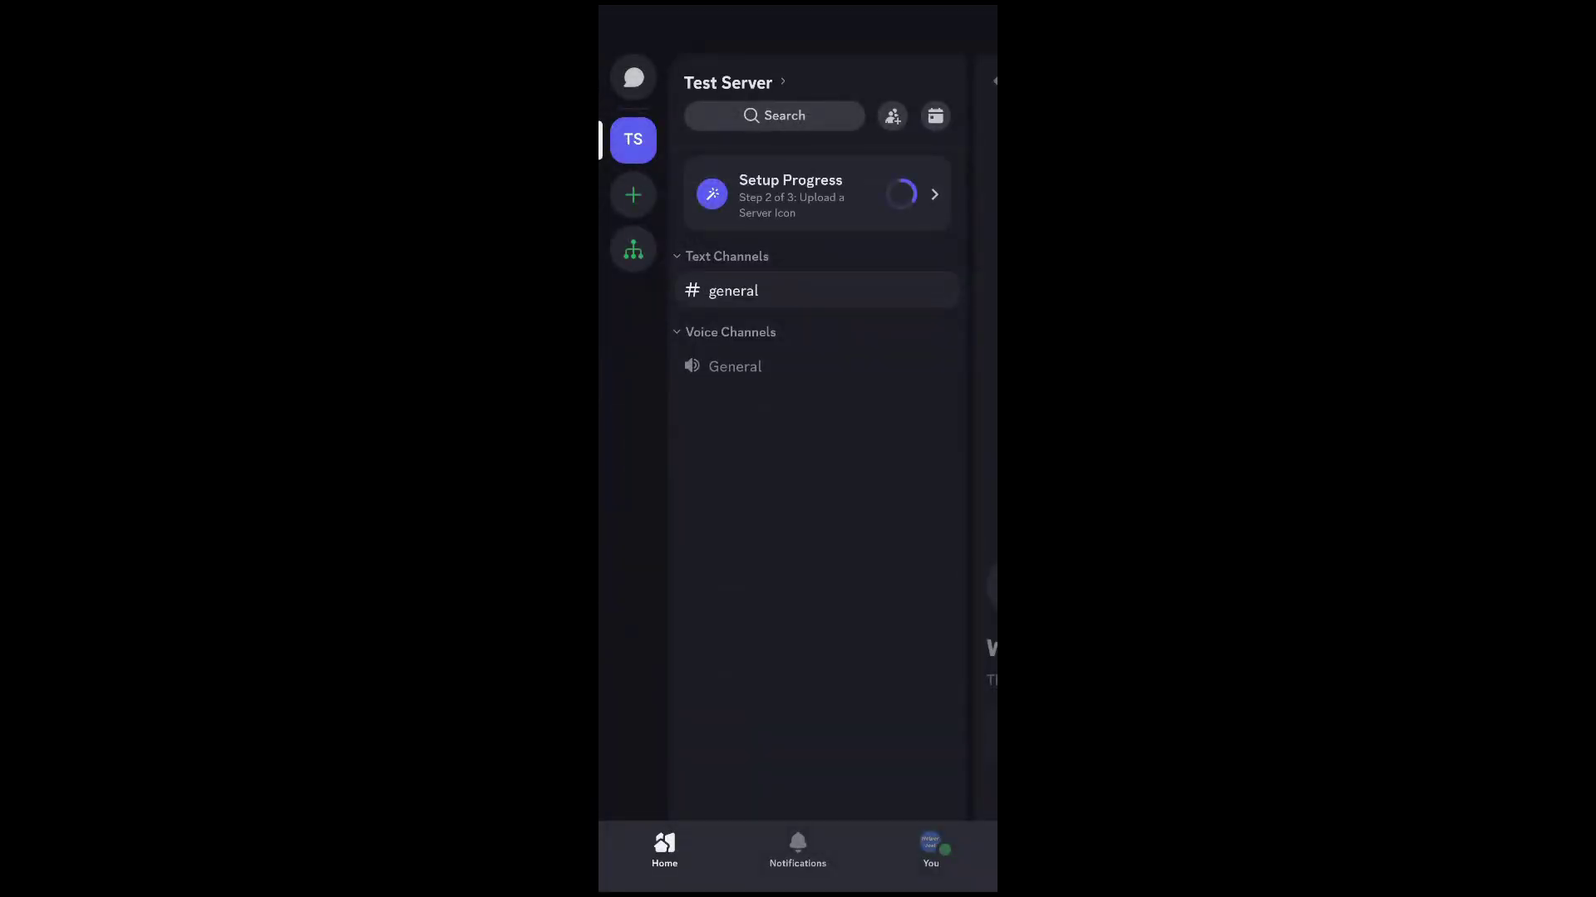